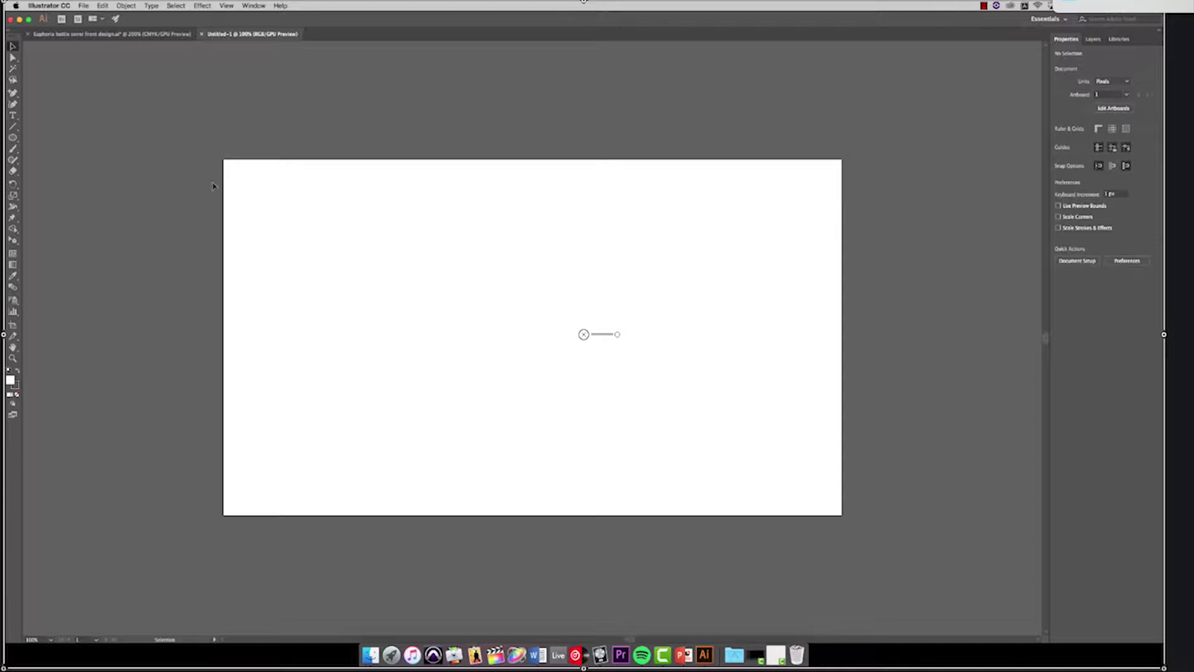
Step: Draw a circle about 471 px across and move it up and left on the artboard
left_click(14, 139)
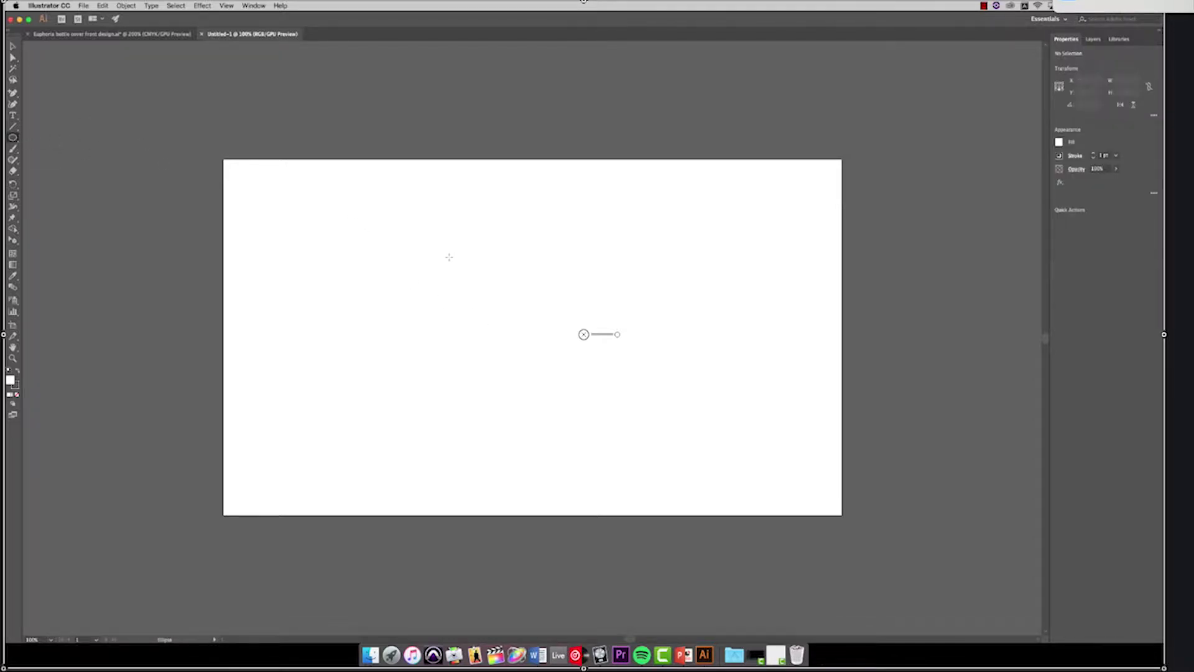
left_click_drag(449, 256, 670, 367)
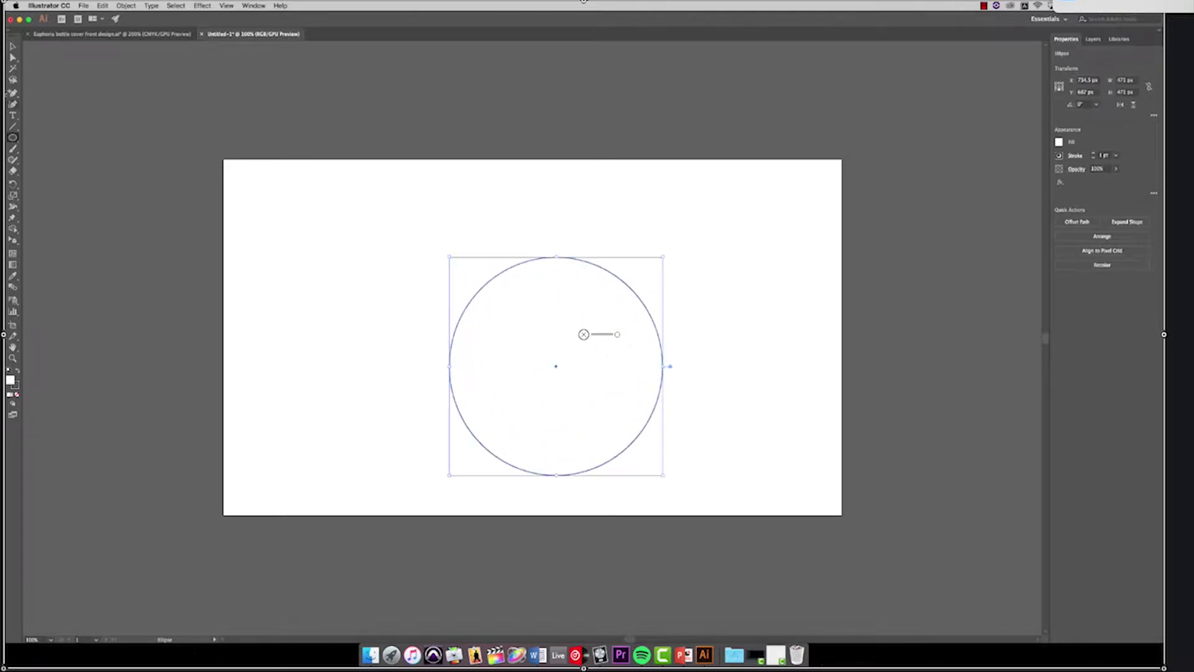
left_click(12, 46)
left_click_drag(555, 316, 514, 289)
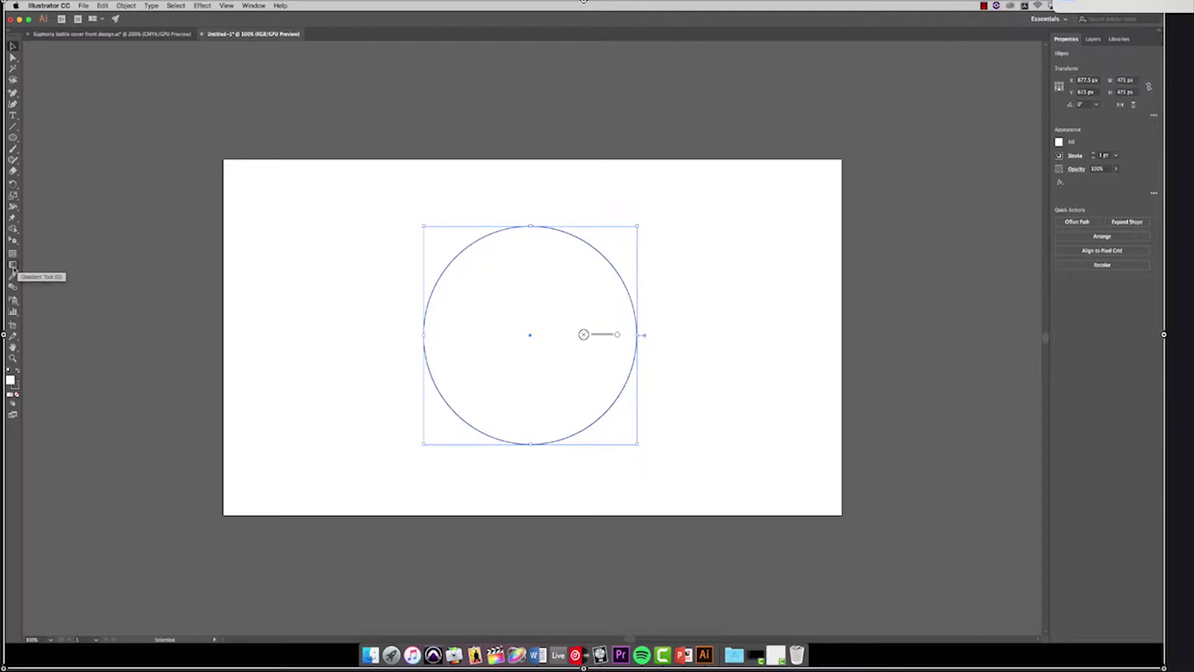
Step: Fill the circle with a white-to-black linear gradient
left_click(13, 265)
double_click(12, 266)
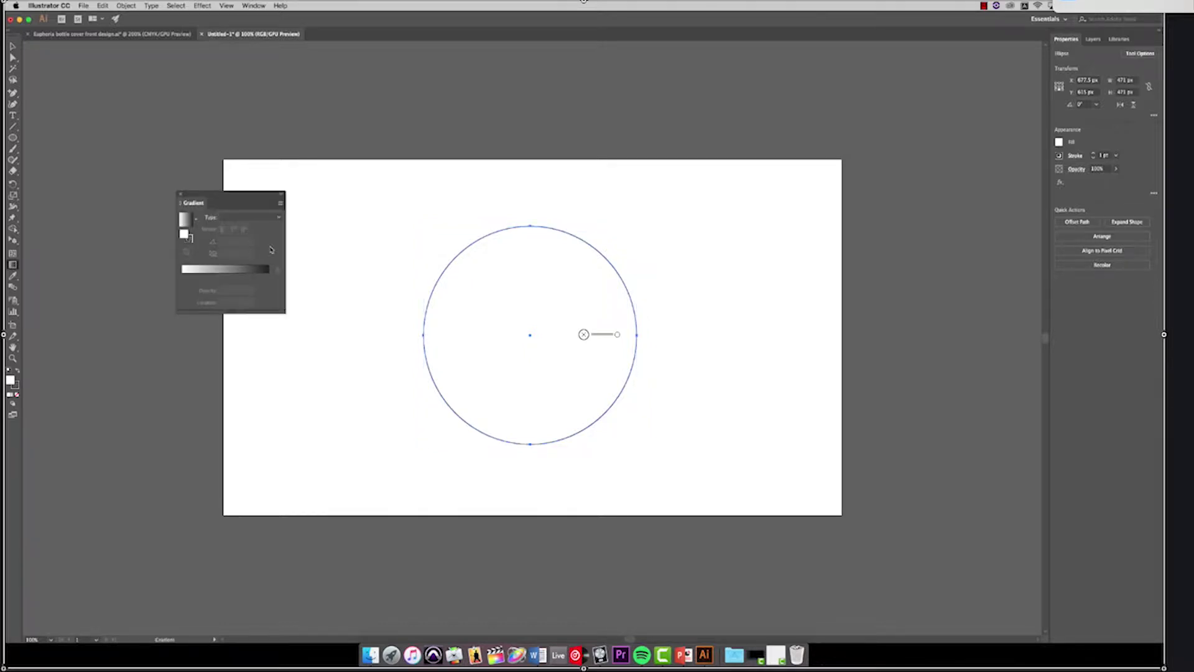
left_click(223, 271)
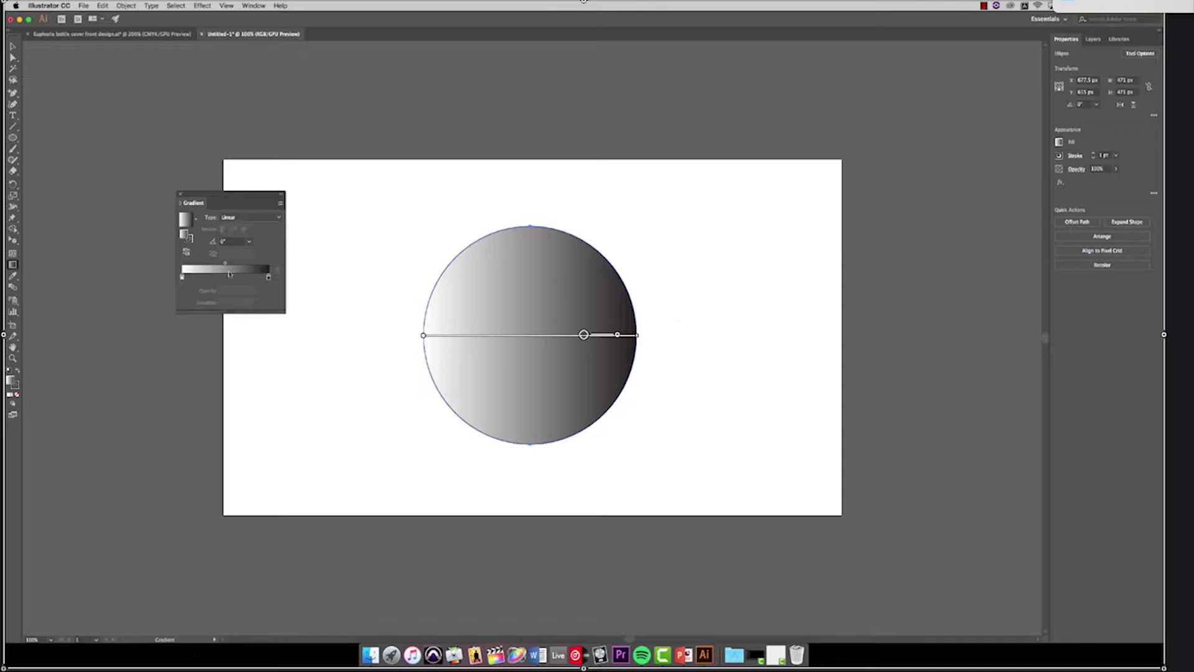
left_click(196, 219)
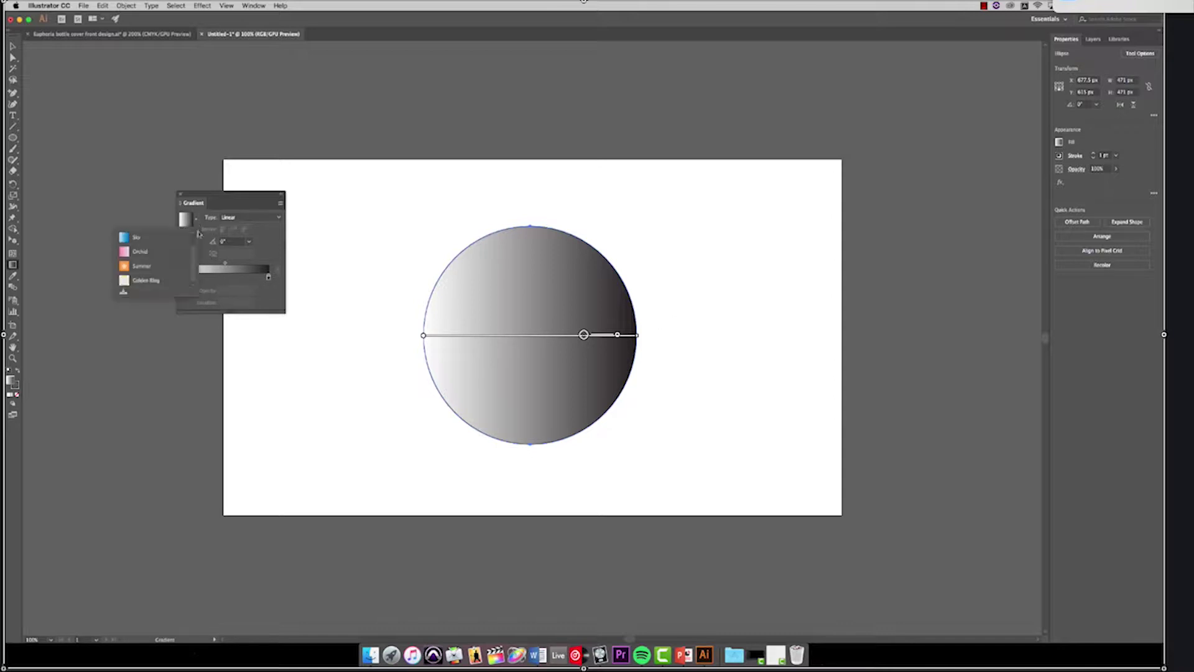
left_click(196, 222)
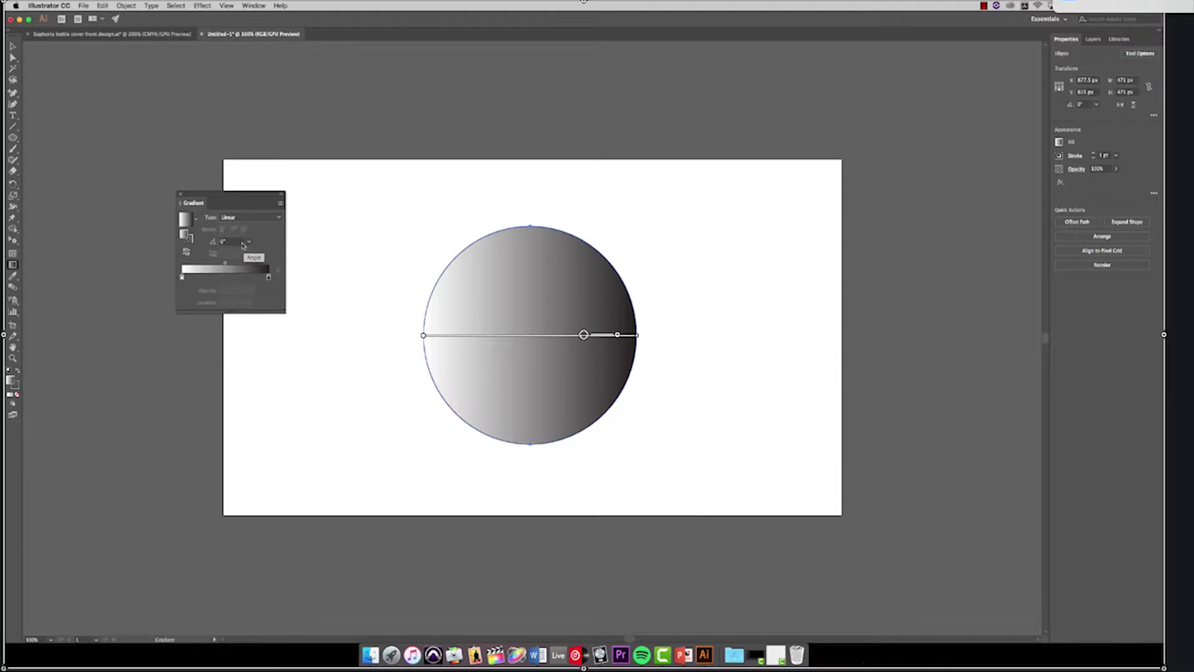
left_click(269, 219)
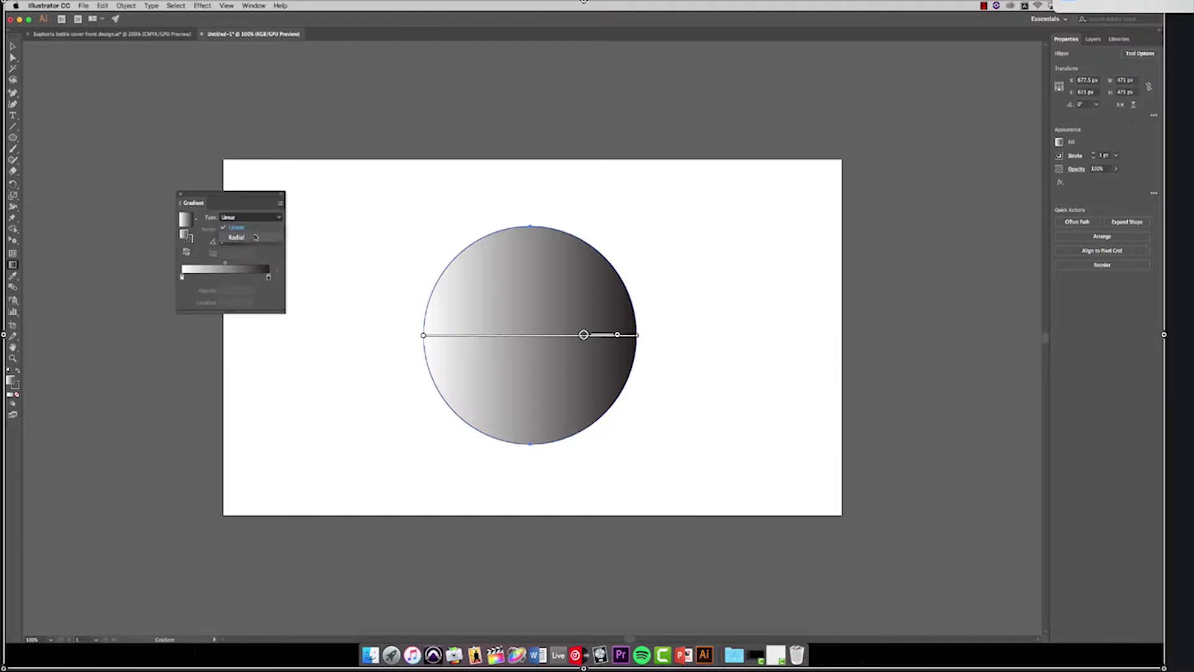
left_click(256, 239)
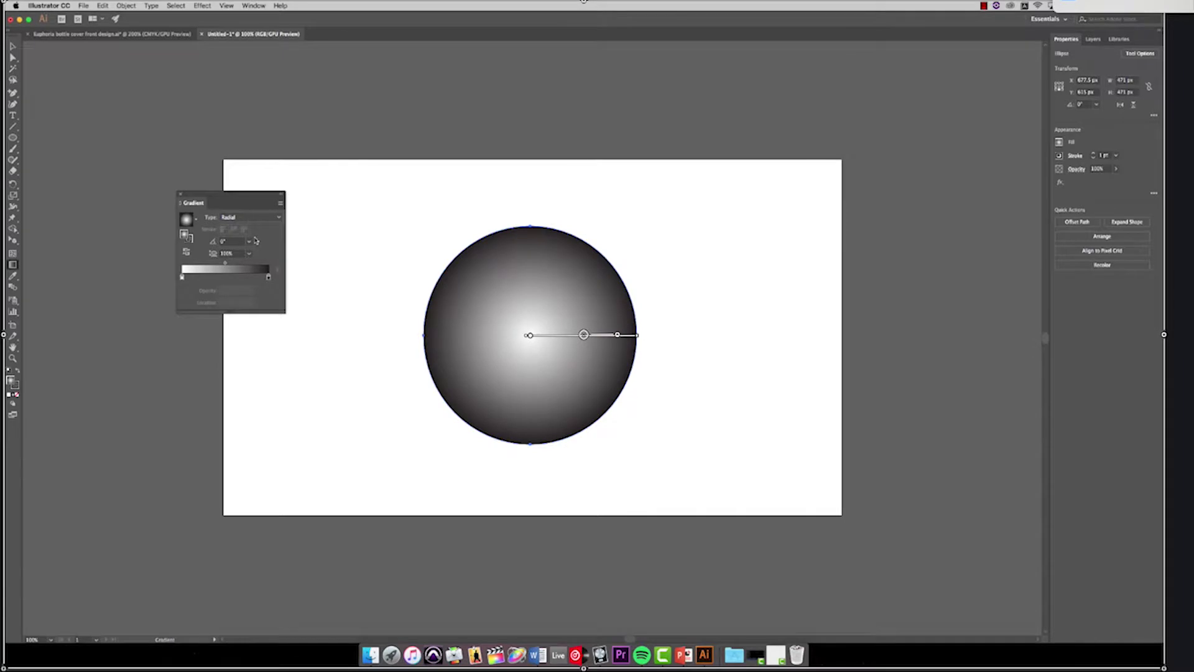
left_click(258, 217)
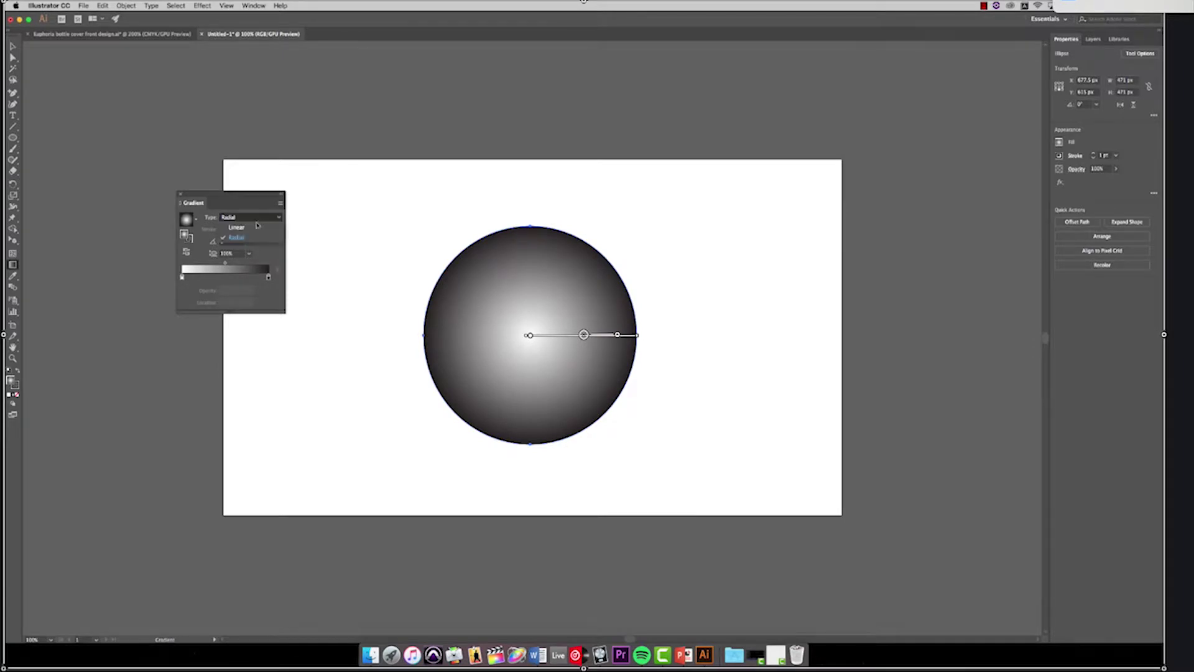
left_click(254, 231)
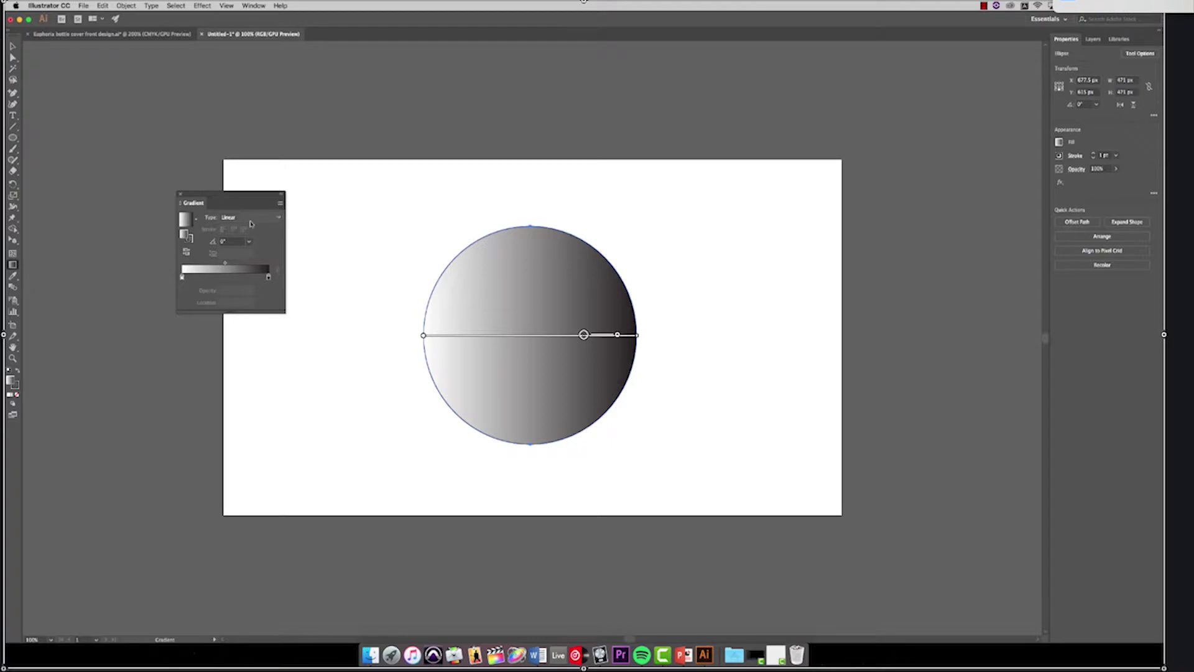
Step: Try gradient angles -180, 90, -90 and 0, settling on 90° with dark at the top
left_click(249, 243)
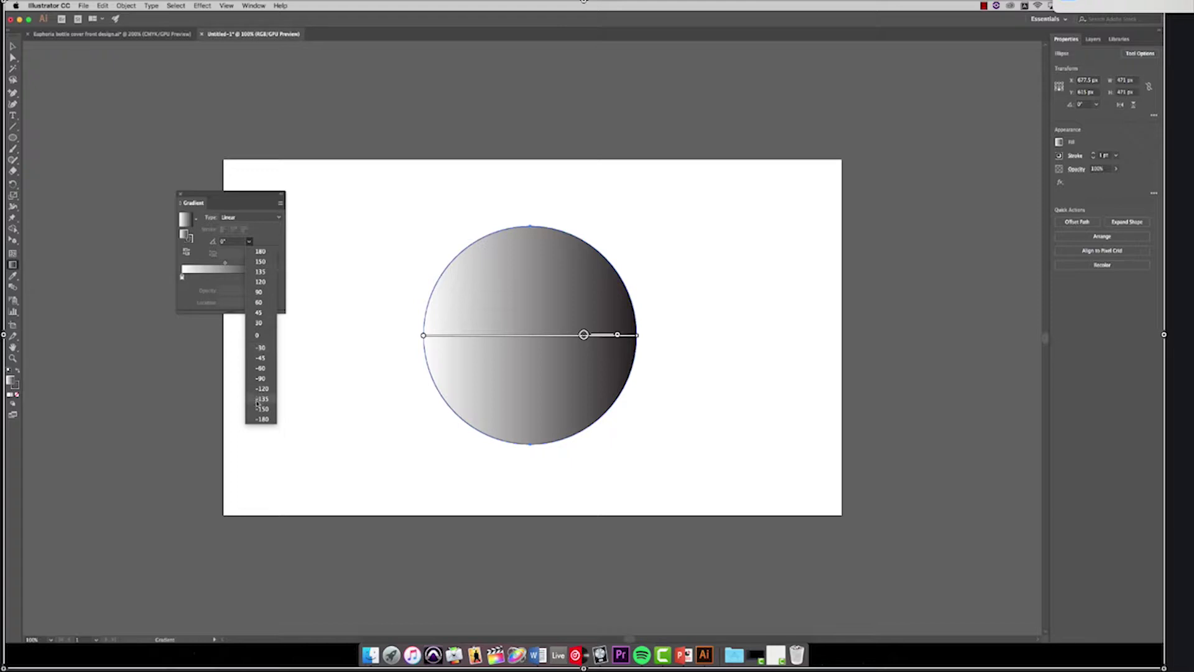
left_click(262, 420)
left_click(249, 242)
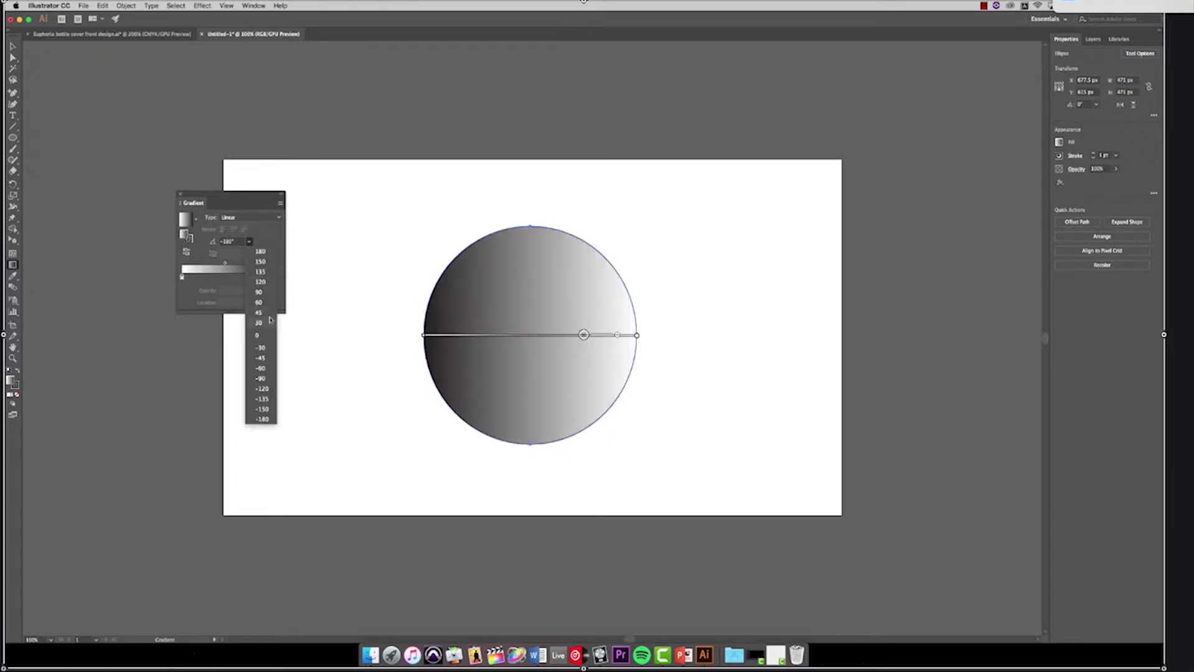
left_click(259, 292)
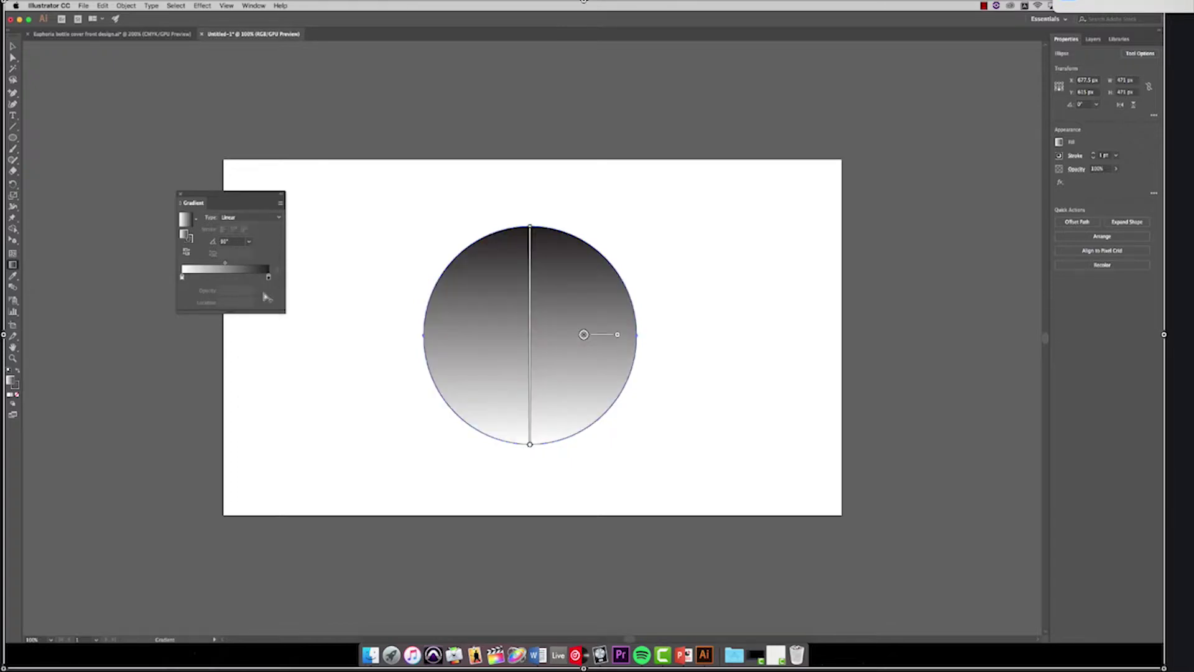
left_click(249, 242)
left_click(260, 378)
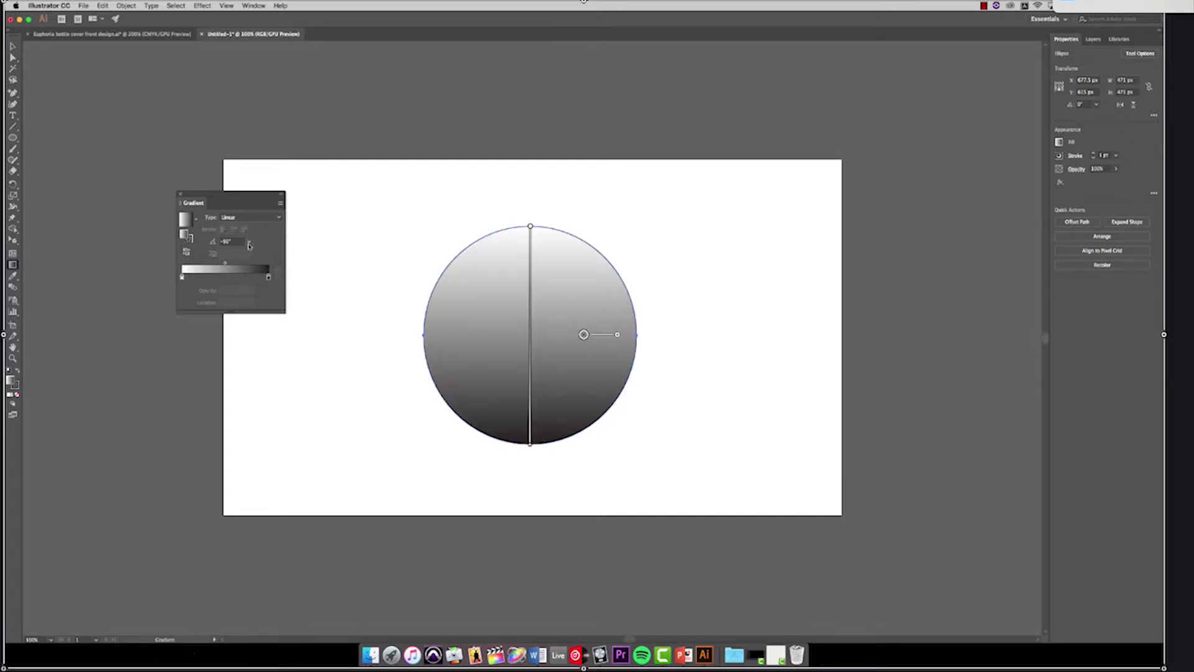
left_click(249, 241)
left_click(262, 335)
left_click(249, 241)
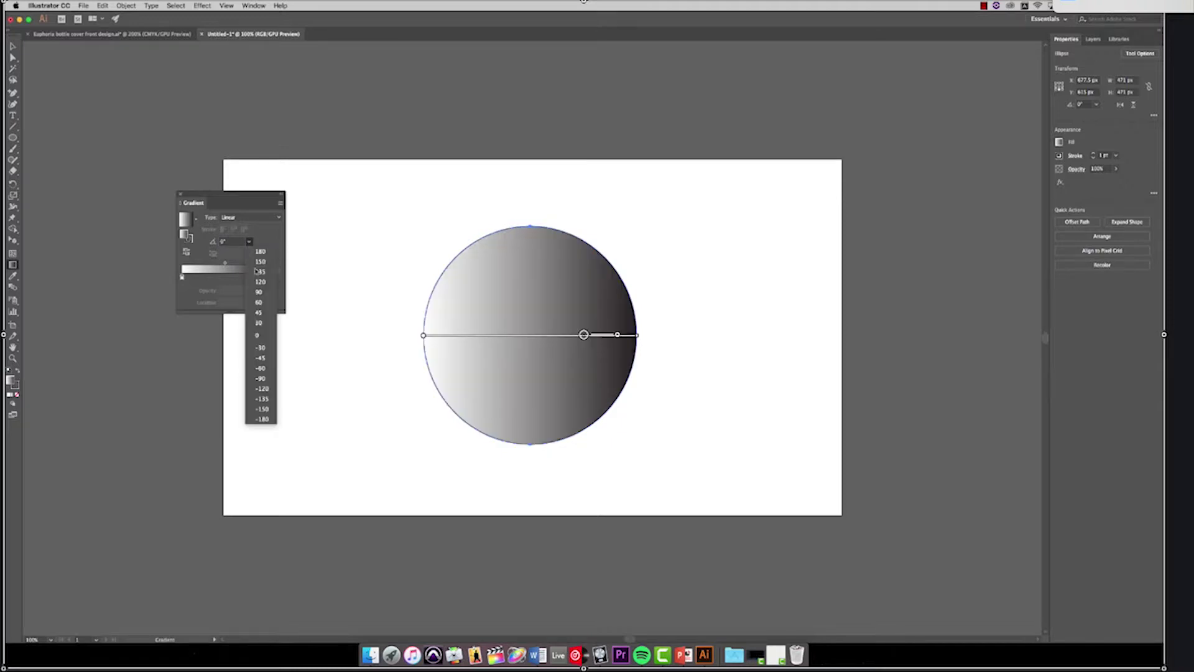
left_click(262, 293)
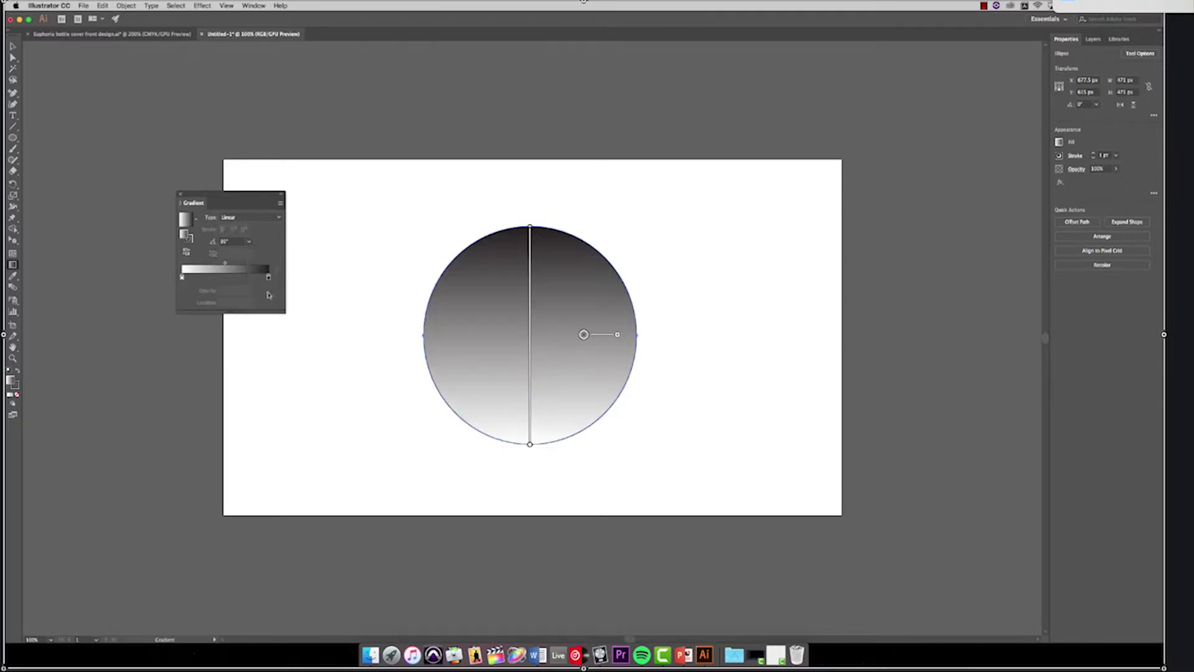
Step: Change the light gradient stop's colour to red
double_click(182, 277)
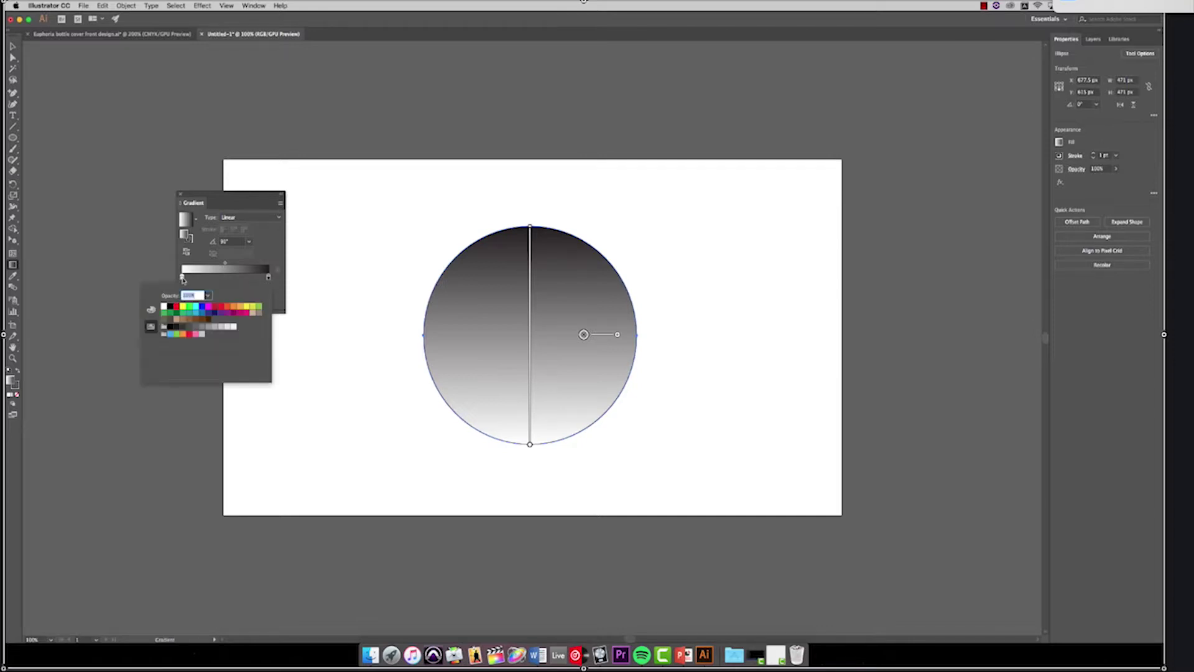
left_click(214, 307)
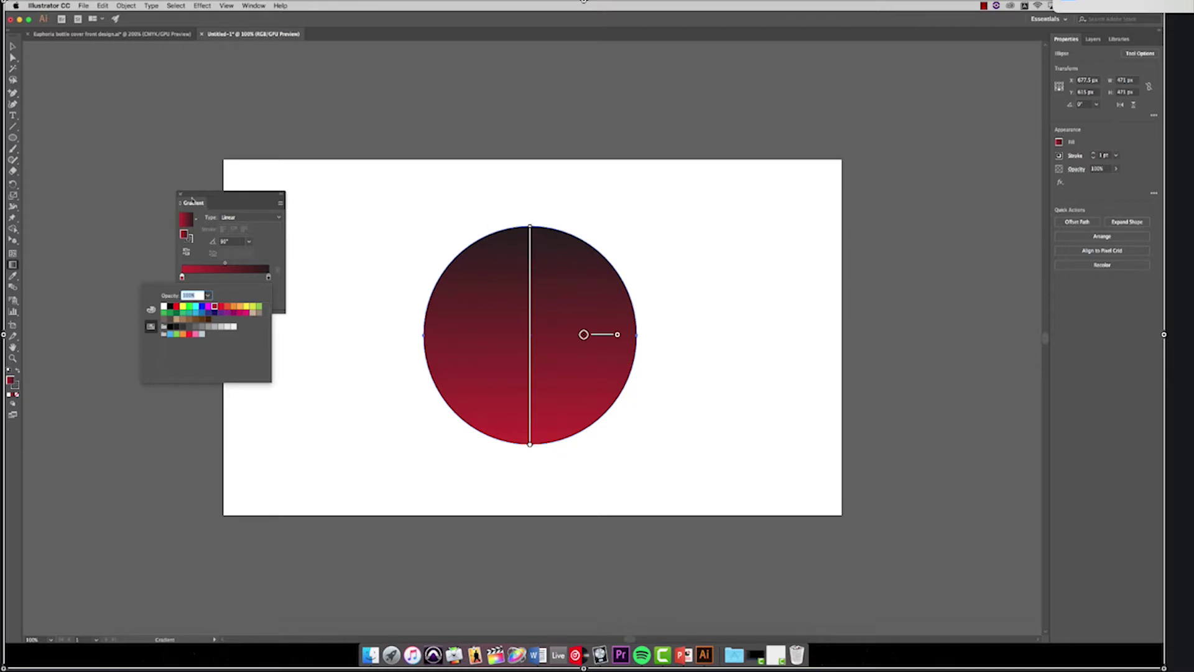
left_click(272, 218)
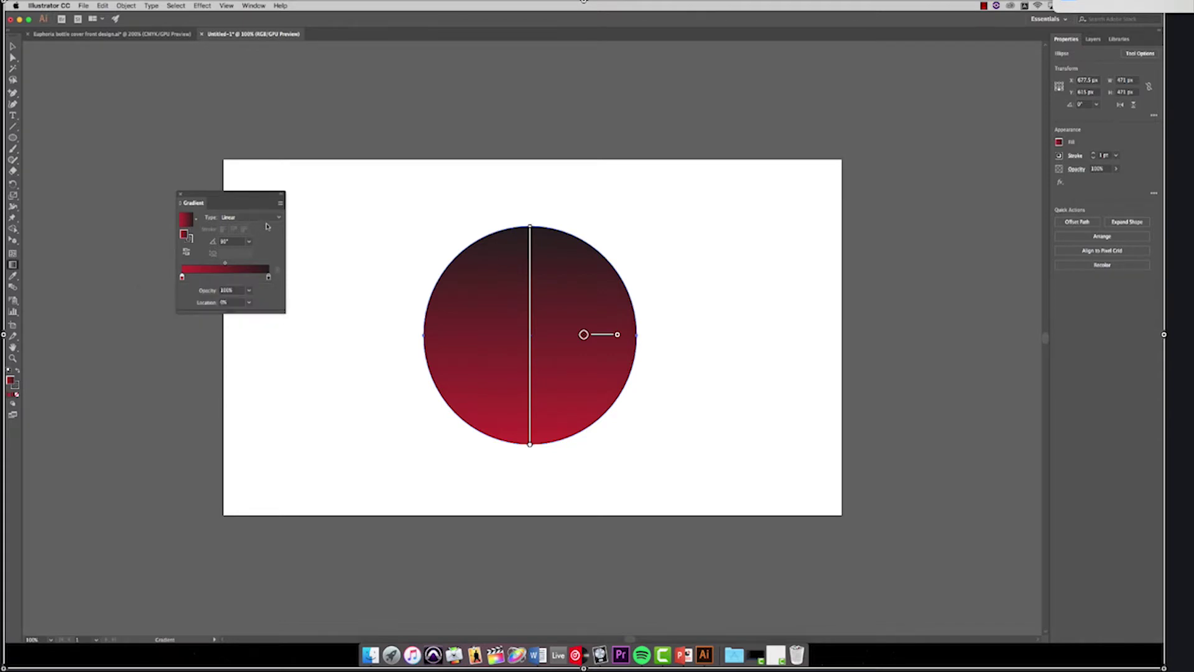
Step: Make the gradient radial and move the red stop to about 46% for a broader centre
left_click(273, 220)
left_click(237, 237)
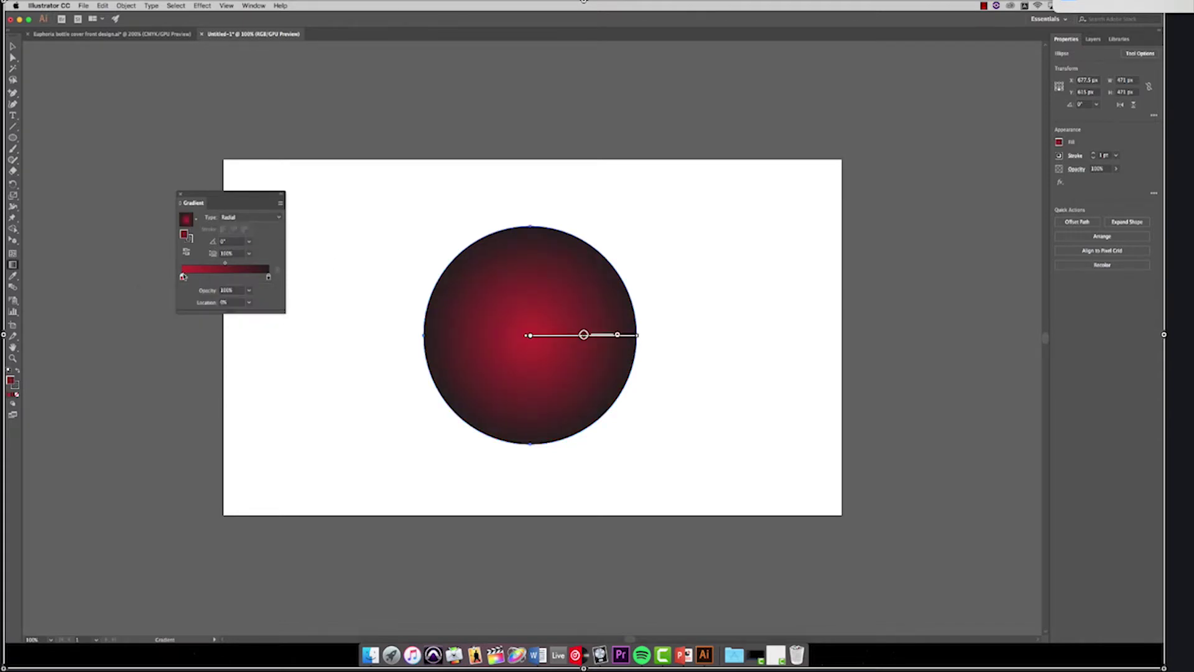
left_click_drag(183, 277, 220, 278)
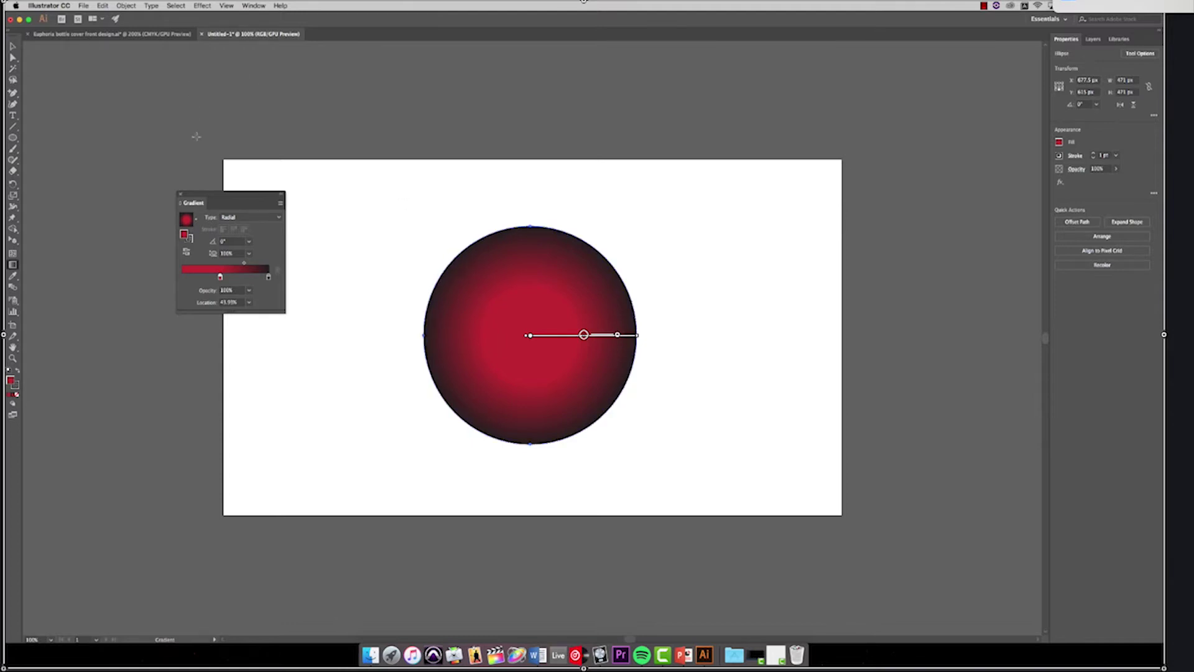
left_click(181, 195)
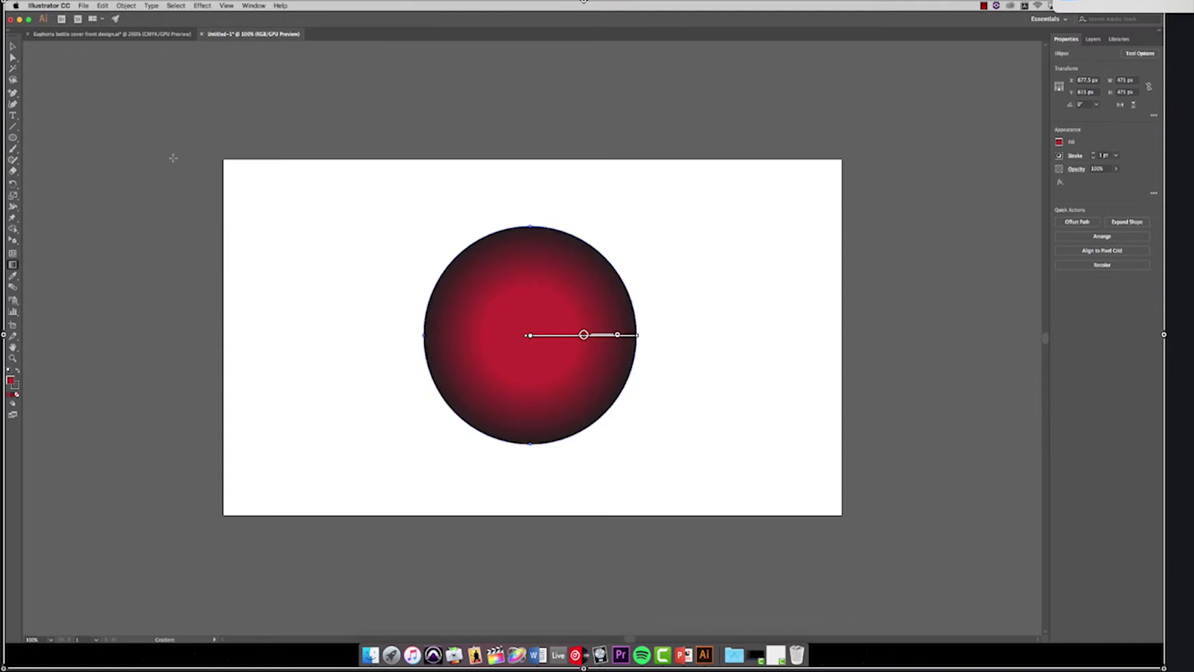
Step: In the Euphoria design, select the first label's purple sky and orange-to-blue backgrounds to view their gradients
left_click(137, 36)
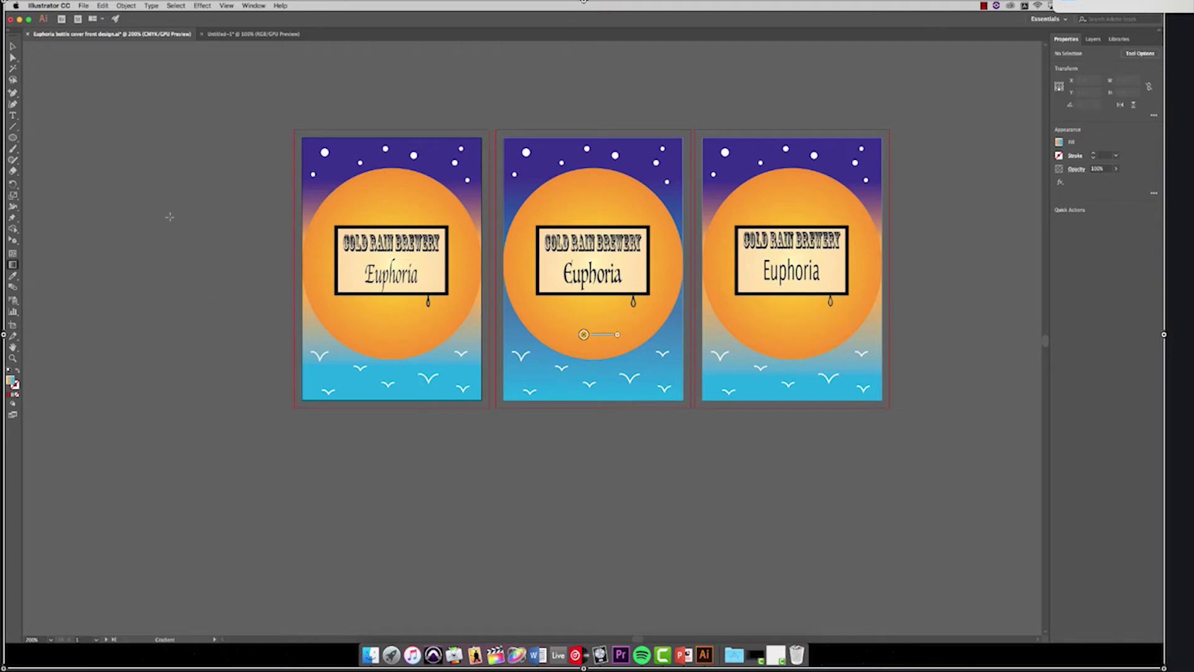
left_click(12, 47)
left_click(323, 165)
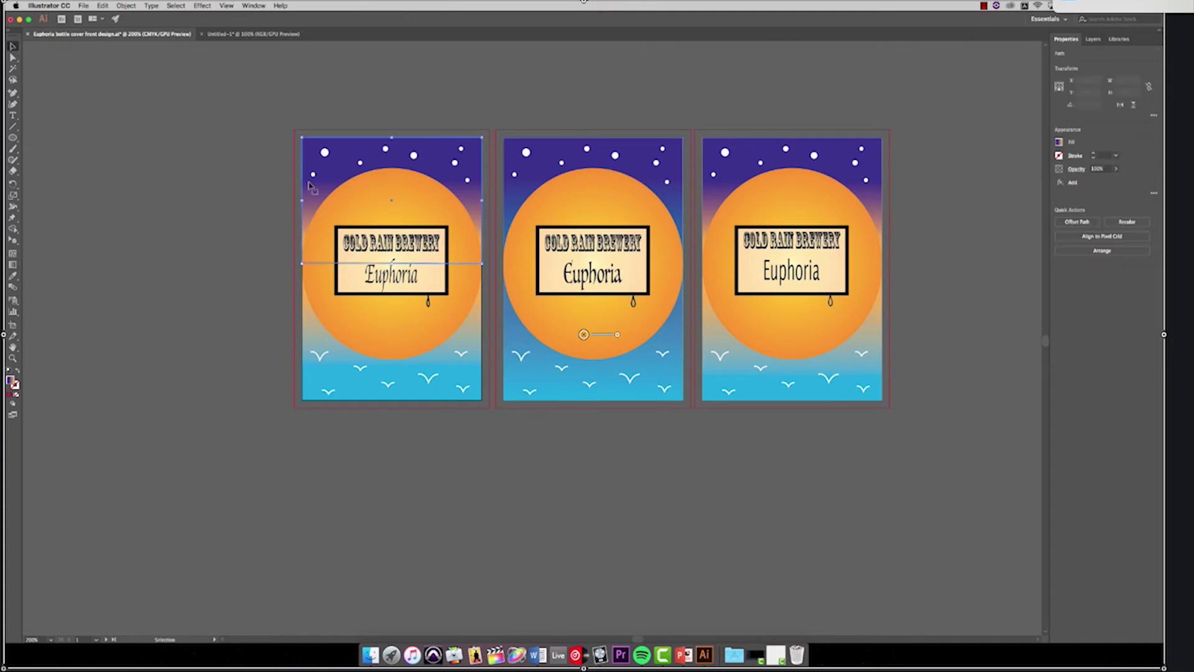
left_click(14, 396)
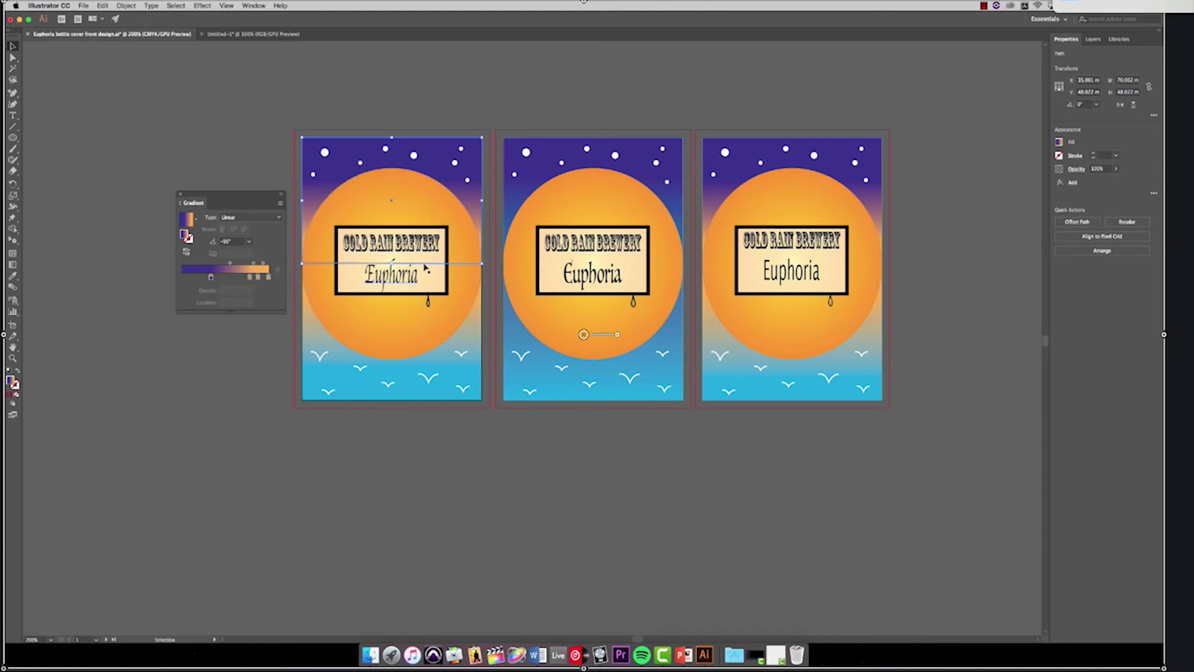
left_click(461, 334)
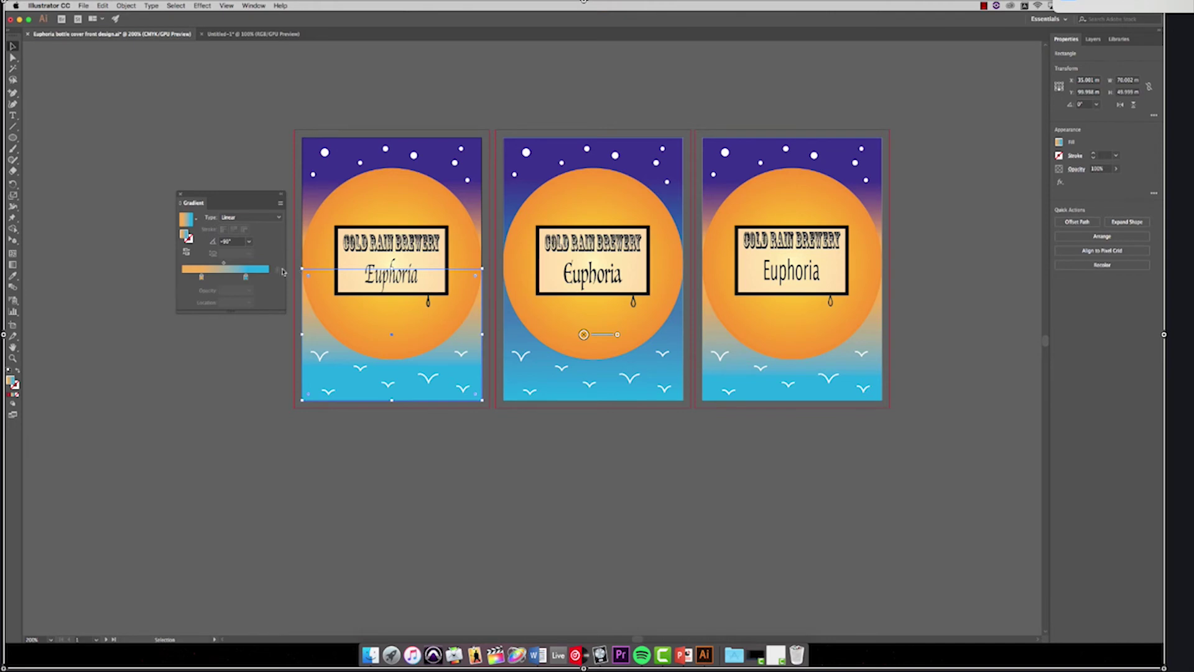